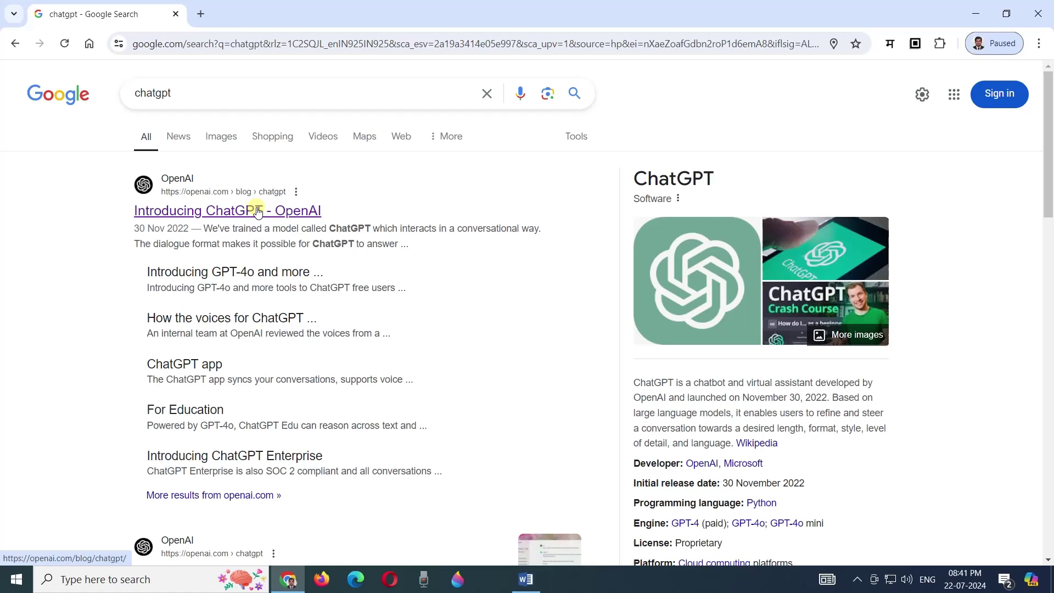
Open OpenAI's 'Introducing ChatGPT' page from the chatgpt Google results, reopening it after browsing back.
{"action": "left_click", "coordinate": [257, 212]}
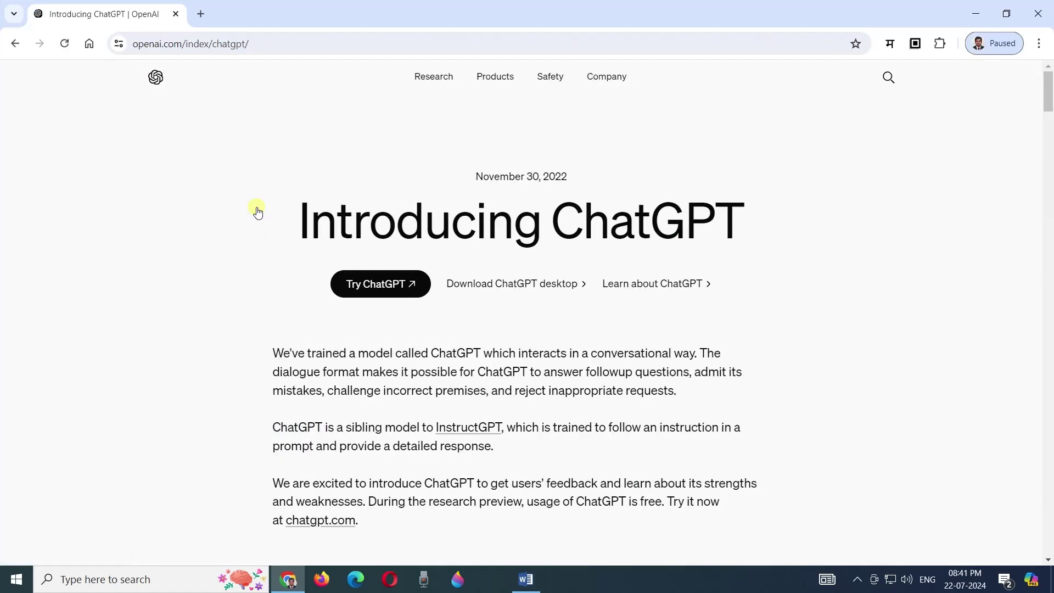
{"action": "left_click", "coordinate": [15, 43]}
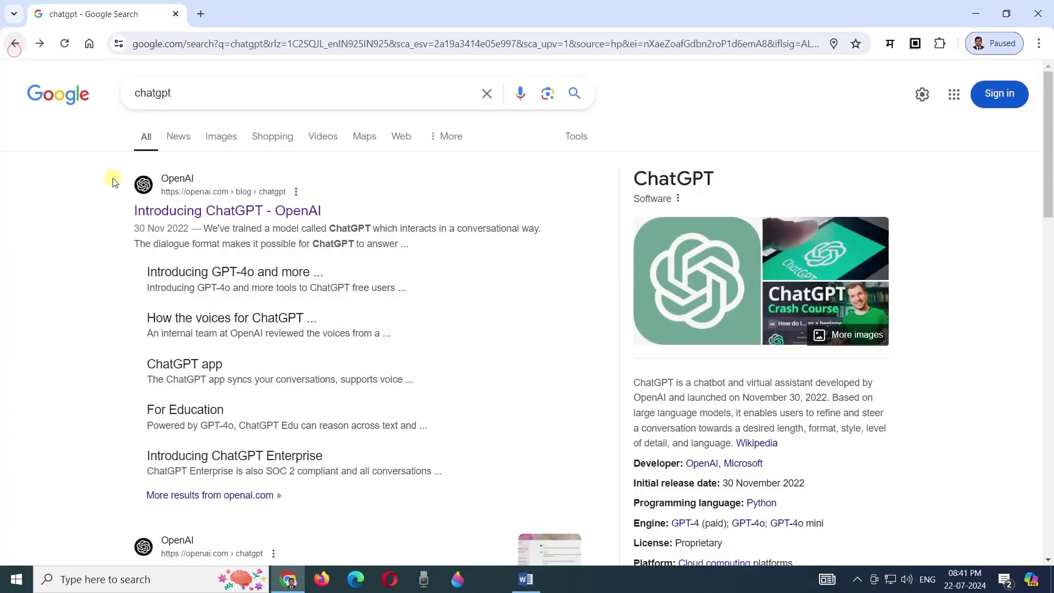
{"action": "scroll", "coordinate": [243, 317], "scroll_direction": "down", "scroll_amount": 8}
{"action": "scroll", "coordinate": [243, 317], "scroll_direction": "down", "scroll_amount": 5}
{"action": "scroll", "coordinate": [243, 317], "scroll_direction": "up", "scroll_amount": 10}
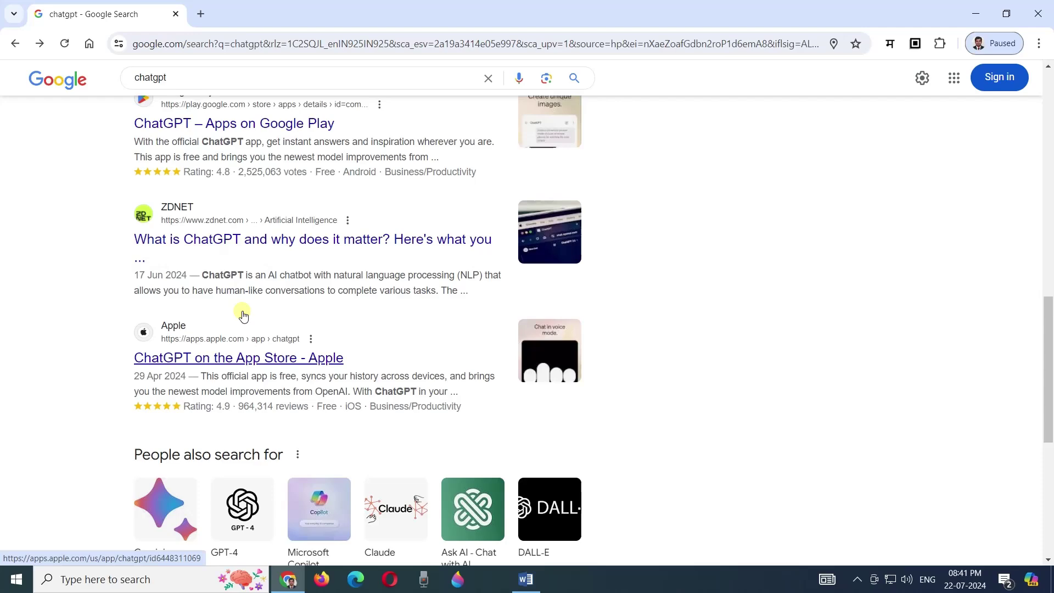
{"action": "scroll", "coordinate": [243, 317], "scroll_direction": "up", "scroll_amount": 5}
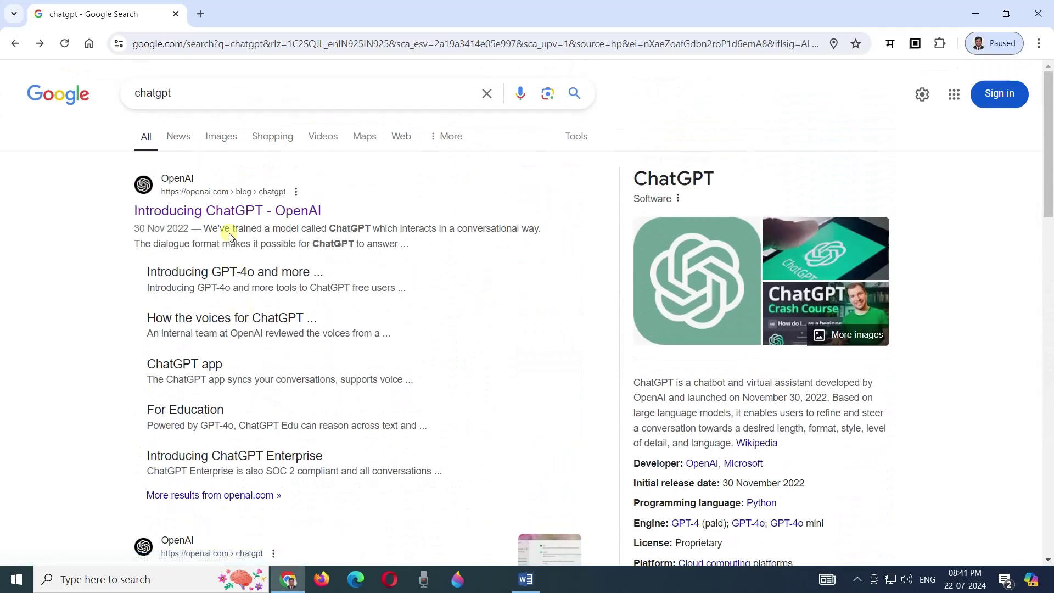
{"action": "left_click", "coordinate": [246, 209]}
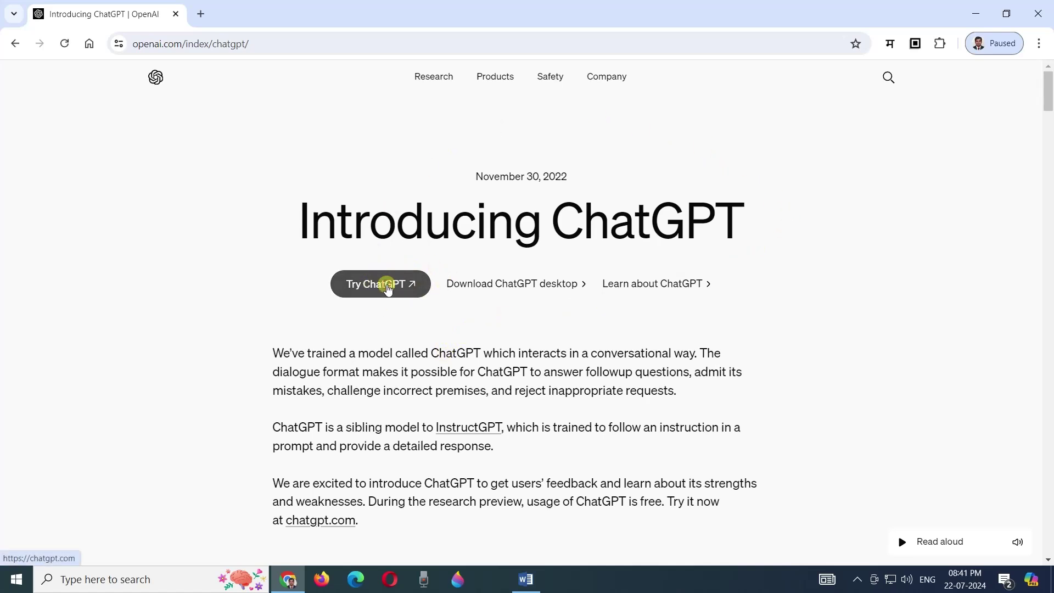
Launch ChatGPT in a new tab and choose 'Stay logged out' in the Welcome back dialog.
{"action": "left_click", "coordinate": [387, 290]}
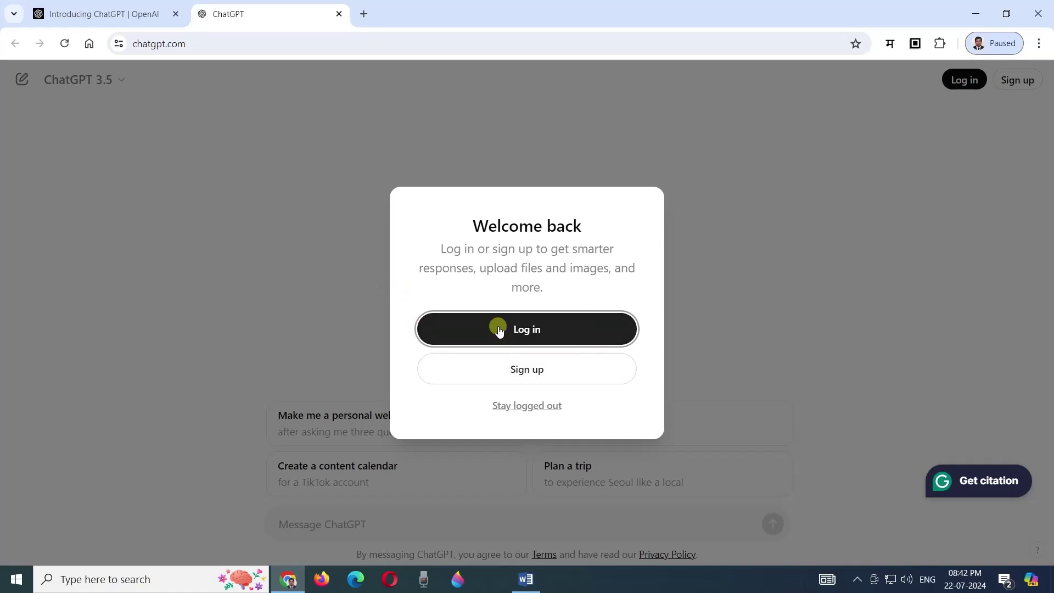
{"action": "left_click", "coordinate": [530, 330]}
{"action": "left_click", "coordinate": [569, 327]}
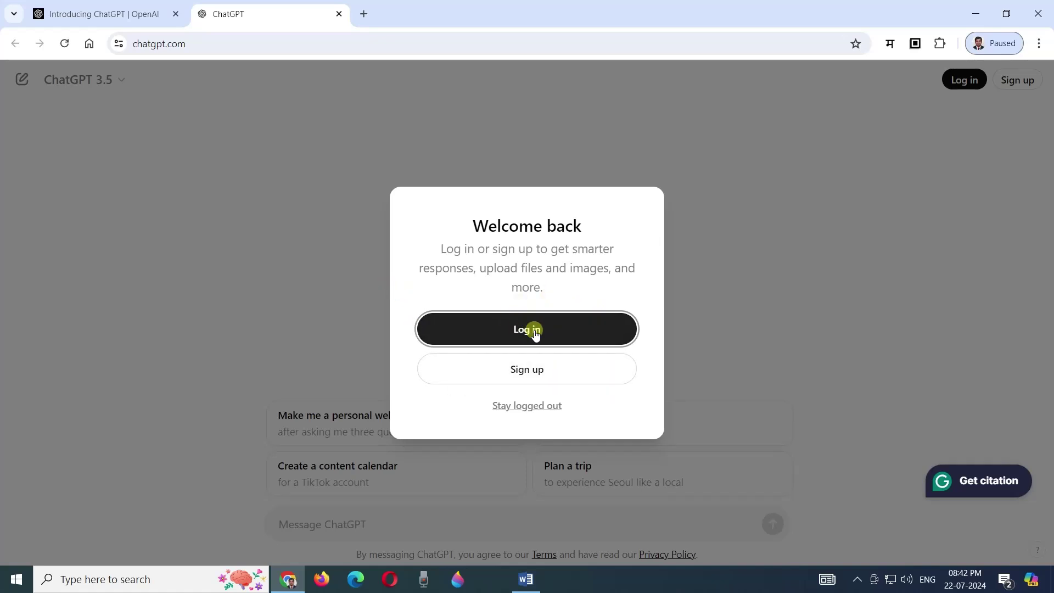
{"action": "left_click", "coordinate": [601, 330]}
{"action": "left_click", "coordinate": [538, 409]}
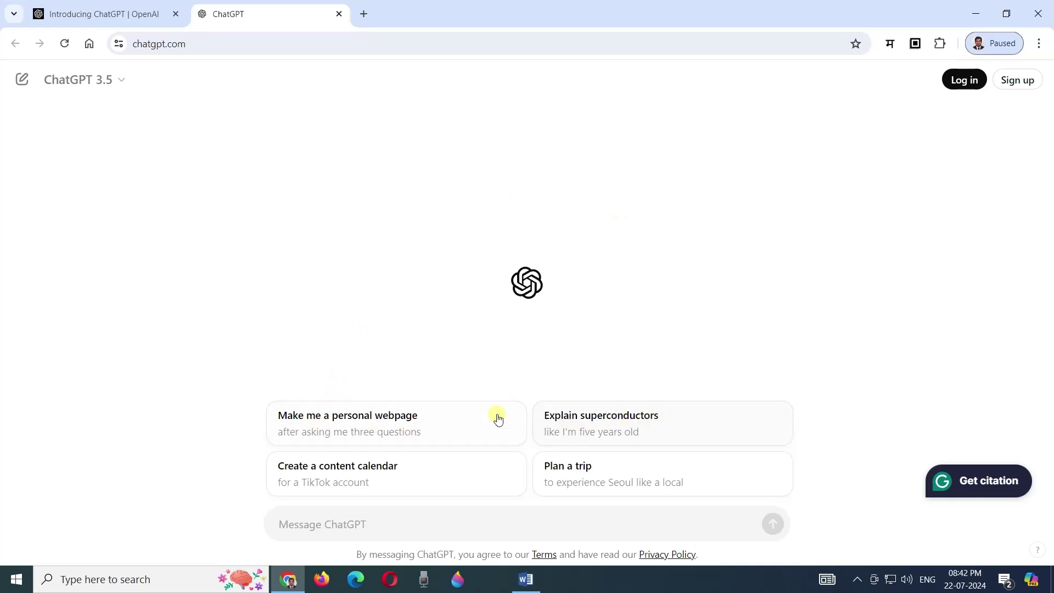
{"action": "left_click", "coordinate": [343, 523]}
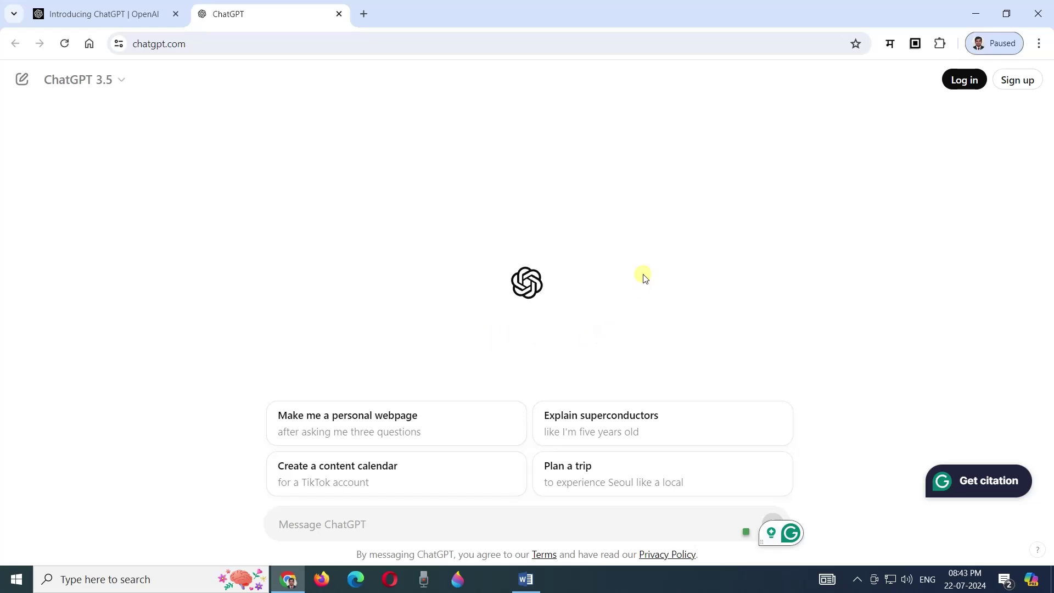
In the Word prompts document, copy the Newton's laws lesson-plan prompt.
{"action": "left_click", "coordinate": [525, 579]}
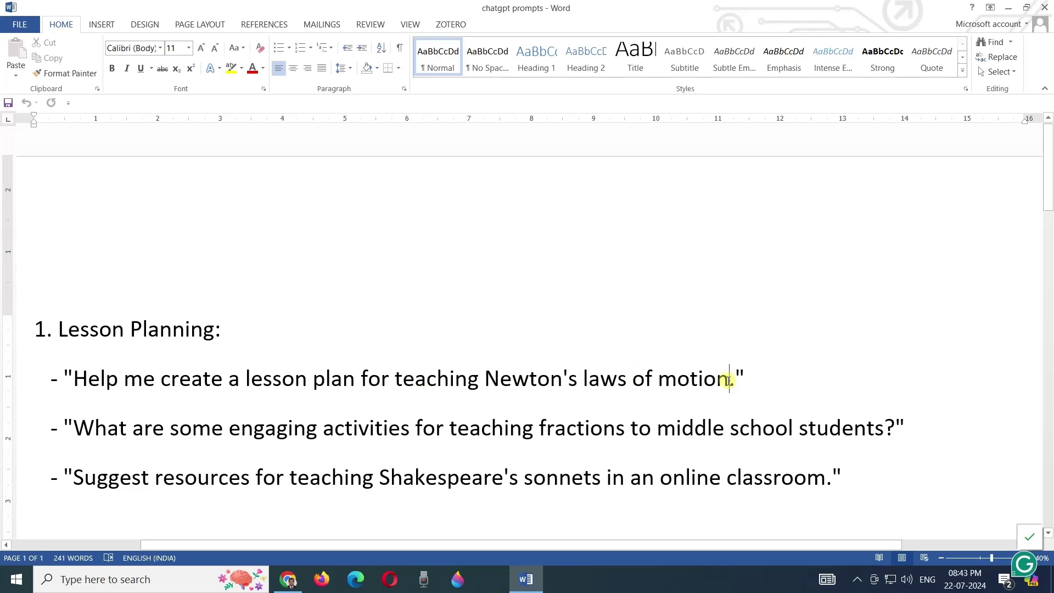
{"action": "left_click_drag", "start_coordinate": [730, 380], "coordinate": [88, 383]}
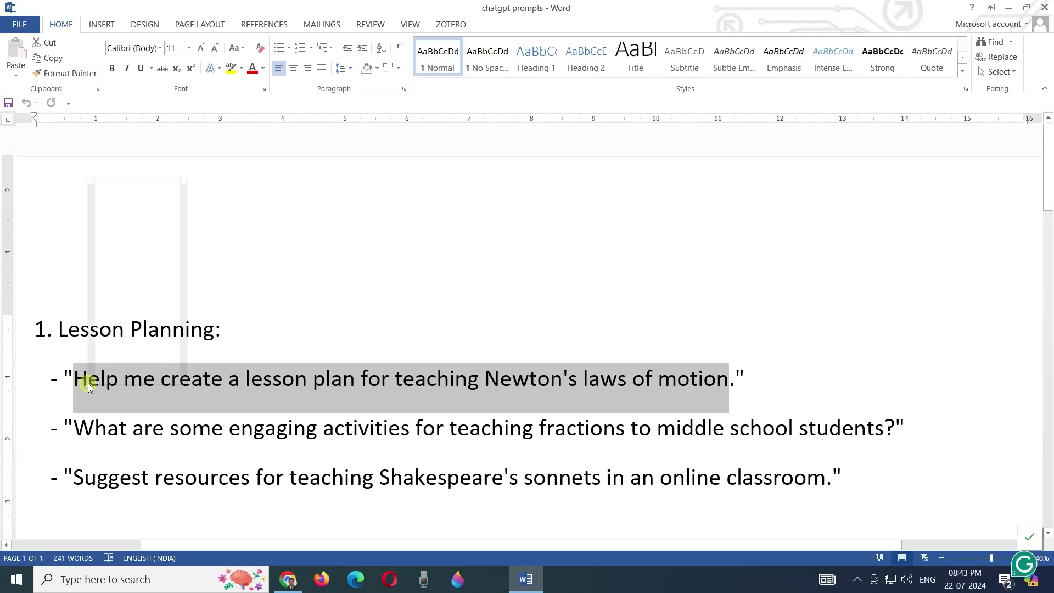
{"action": "right_click", "coordinate": [88, 382]}
{"action": "left_click", "coordinate": [118, 206]}
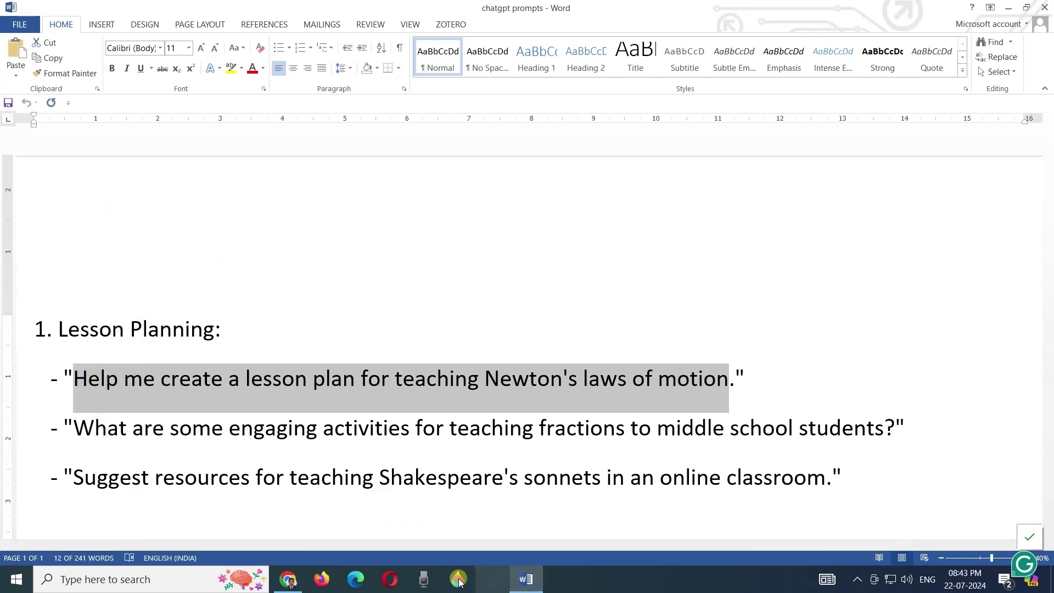
Paste the Newton's laws lesson-plan prompt into ChatGPT and send it.
{"action": "mouse_move", "coordinate": [288, 579]}
{"action": "left_click", "coordinate": [352, 541]}
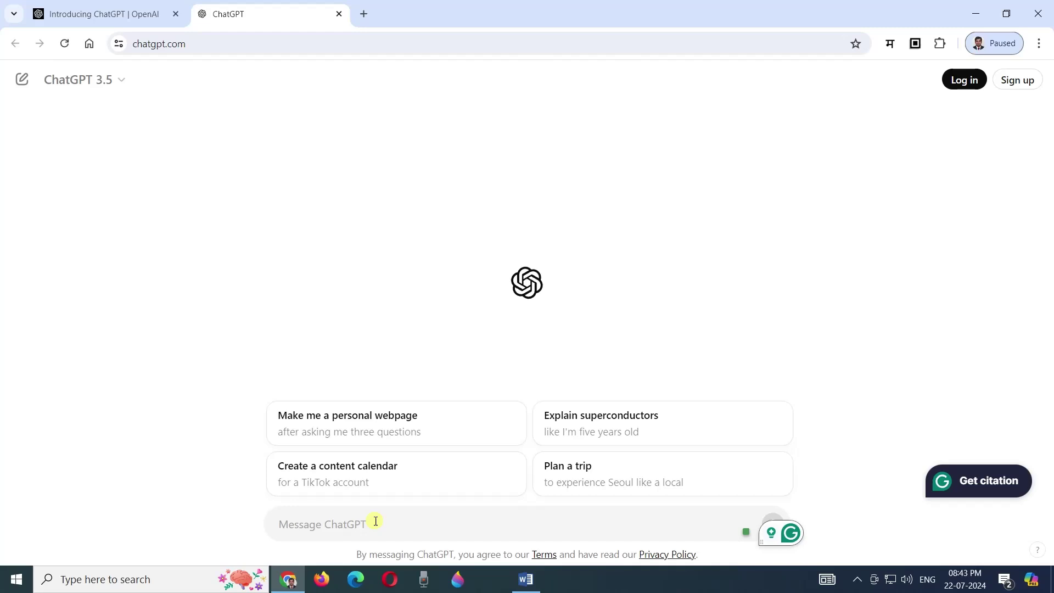
{"action": "right_click", "coordinate": [376, 522]}
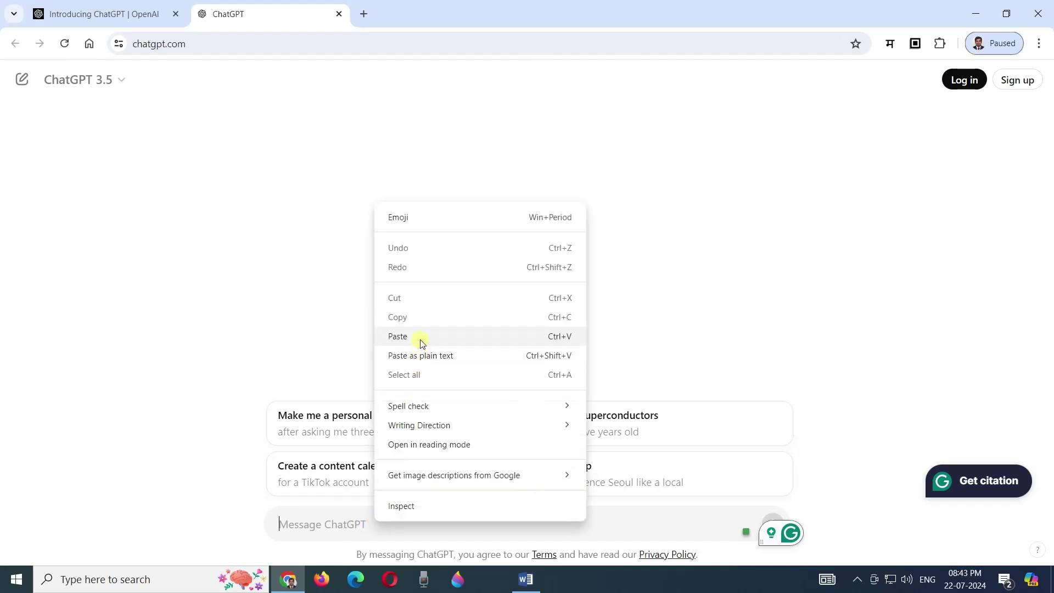
{"action": "left_click", "coordinate": [335, 523]}
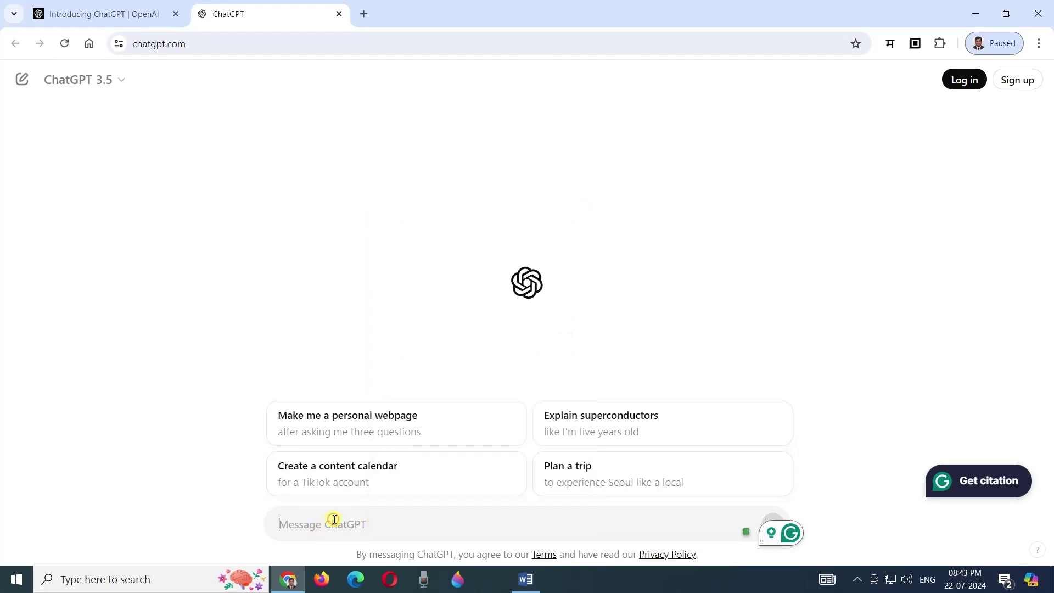
{"action": "key", "text": "ctrl+v"}
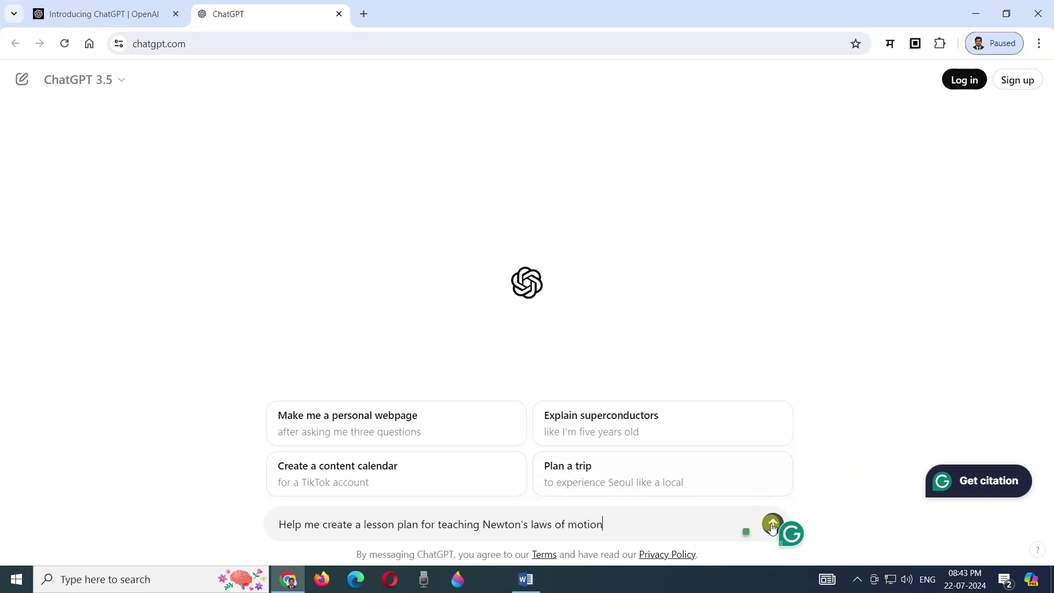
{"action": "left_click", "coordinate": [772, 525]}
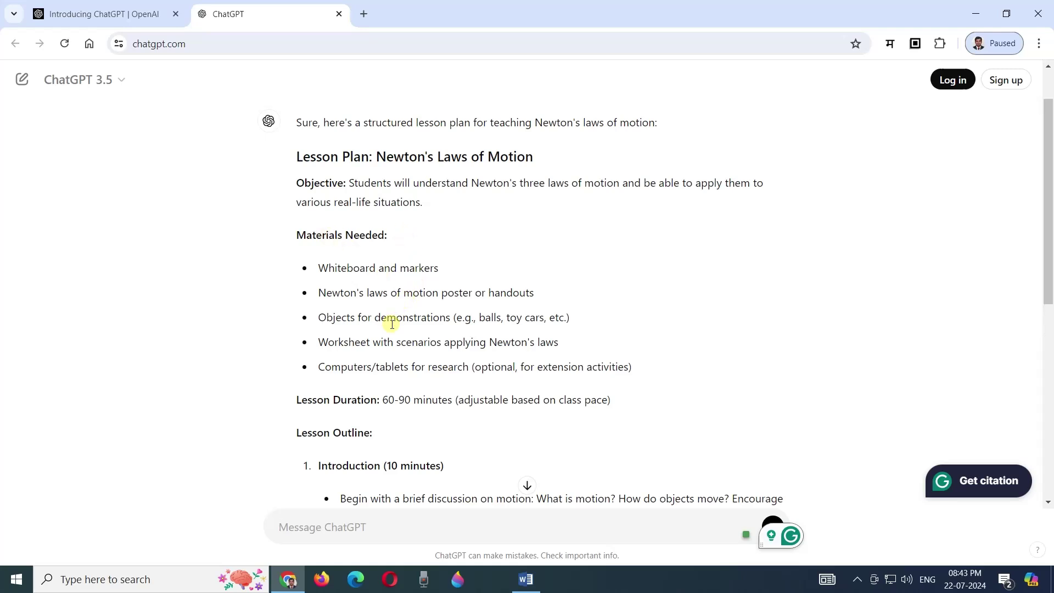
Read through the generated lesson plan and copy the whole reply.
{"action": "scroll", "coordinate": [393, 319], "scroll_direction": "down", "scroll_amount": 4}
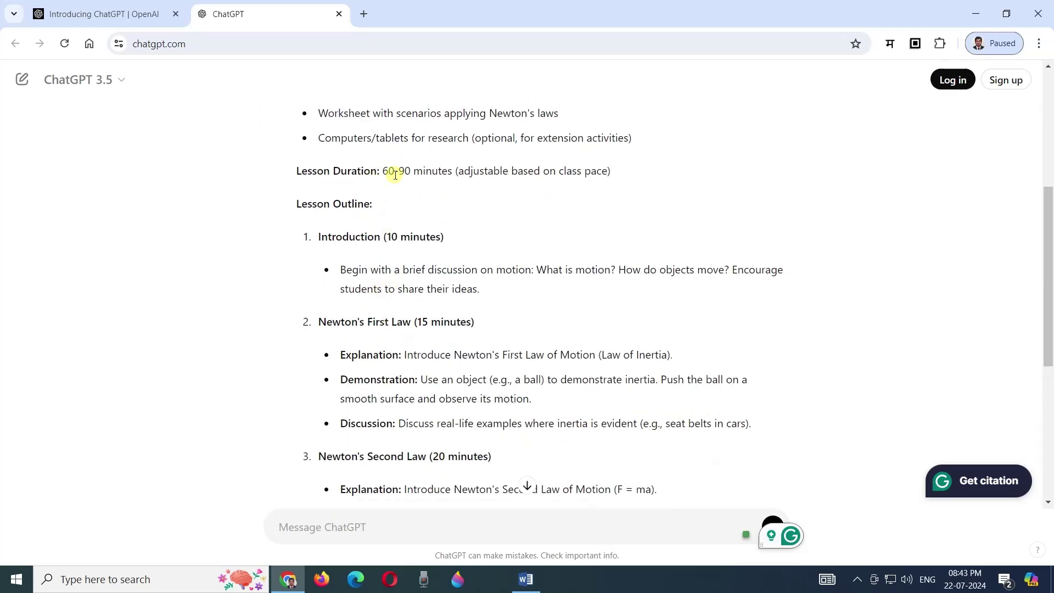
{"action": "left_click_drag", "start_coordinate": [284, 170], "coordinate": [433, 172]}
{"action": "left_click", "coordinate": [363, 214]}
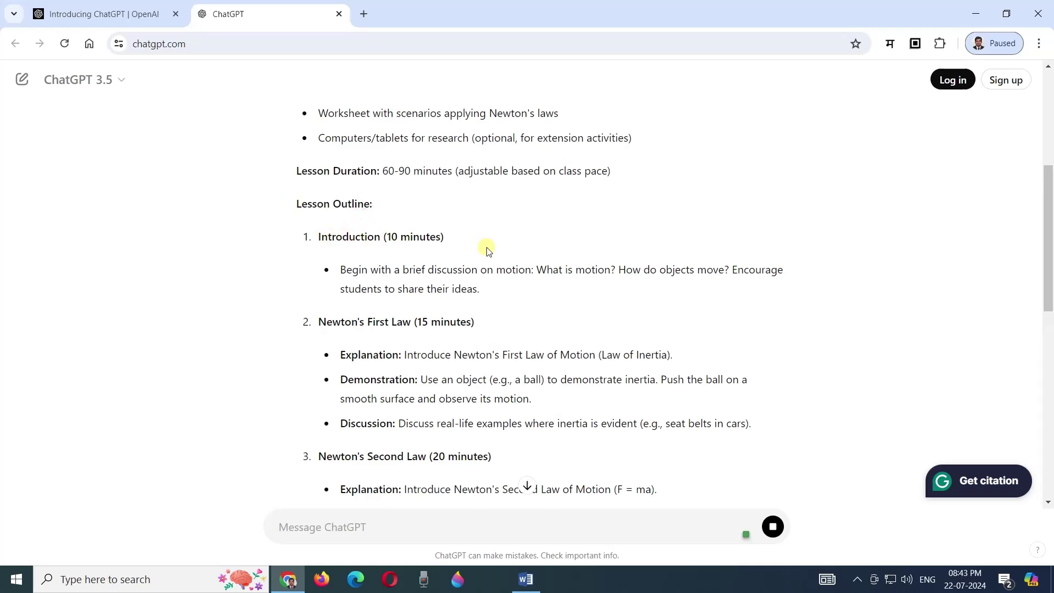
{"action": "scroll", "coordinate": [336, 305], "scroll_direction": "down", "scroll_amount": 2}
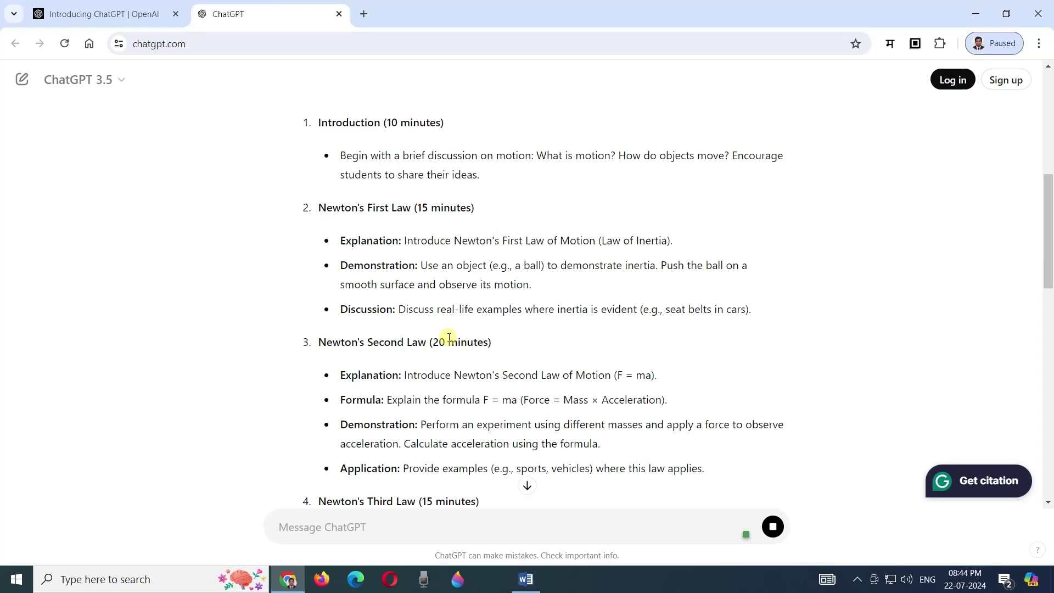
{"action": "scroll", "coordinate": [447, 338], "scroll_direction": "down", "scroll_amount": 2}
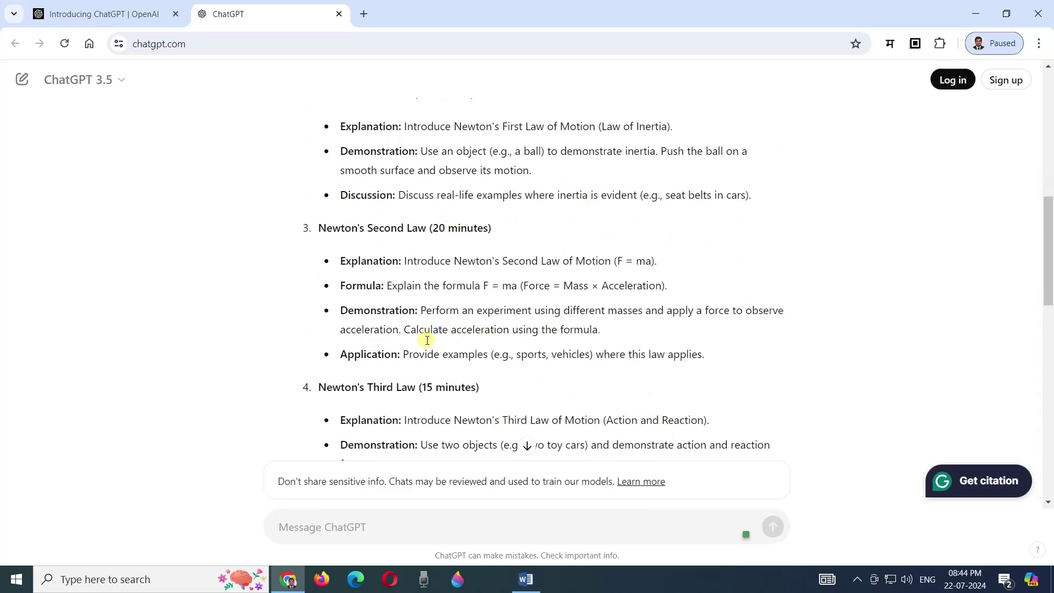
{"action": "scroll", "coordinate": [424, 348], "scroll_direction": "down", "scroll_amount": 8}
{"action": "scroll", "coordinate": [427, 350], "scroll_direction": "down", "scroll_amount": 6}
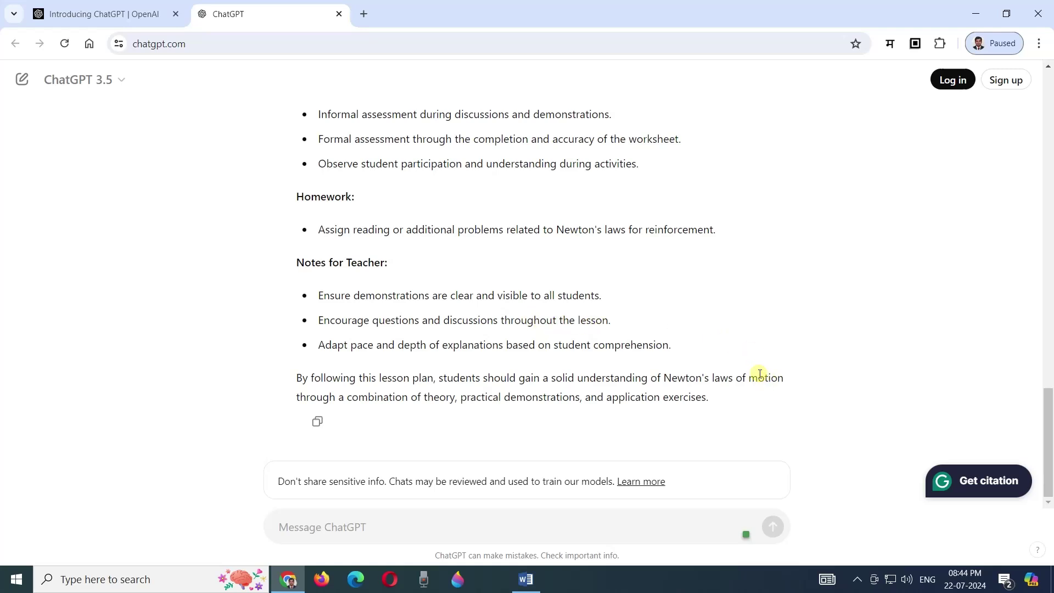
{"action": "scroll", "coordinate": [761, 377], "scroll_direction": "up", "scroll_amount": 10}
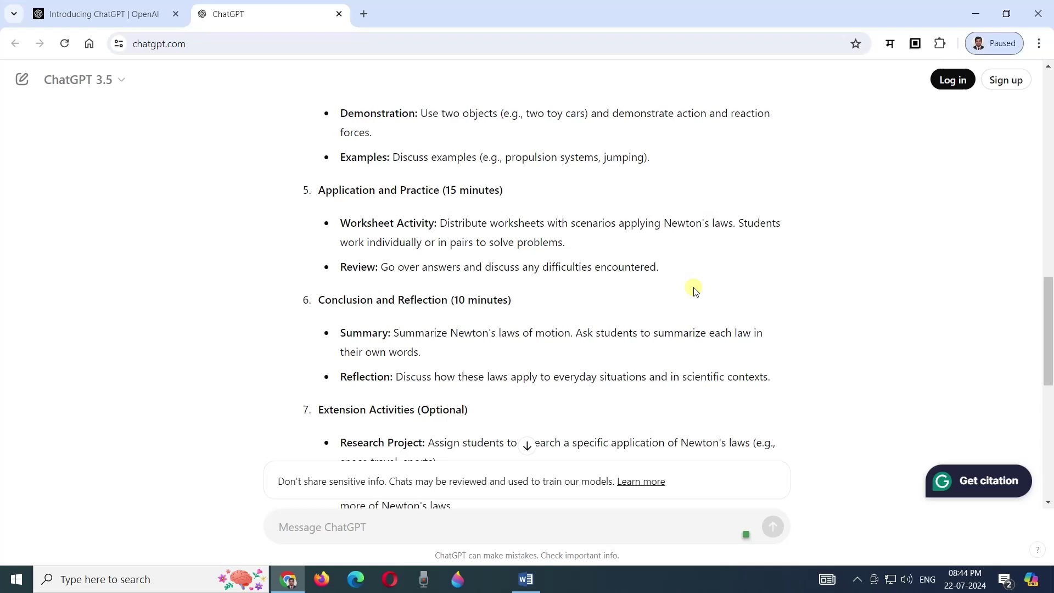
{"action": "scroll", "coordinate": [694, 291], "scroll_direction": "up", "scroll_amount": 2}
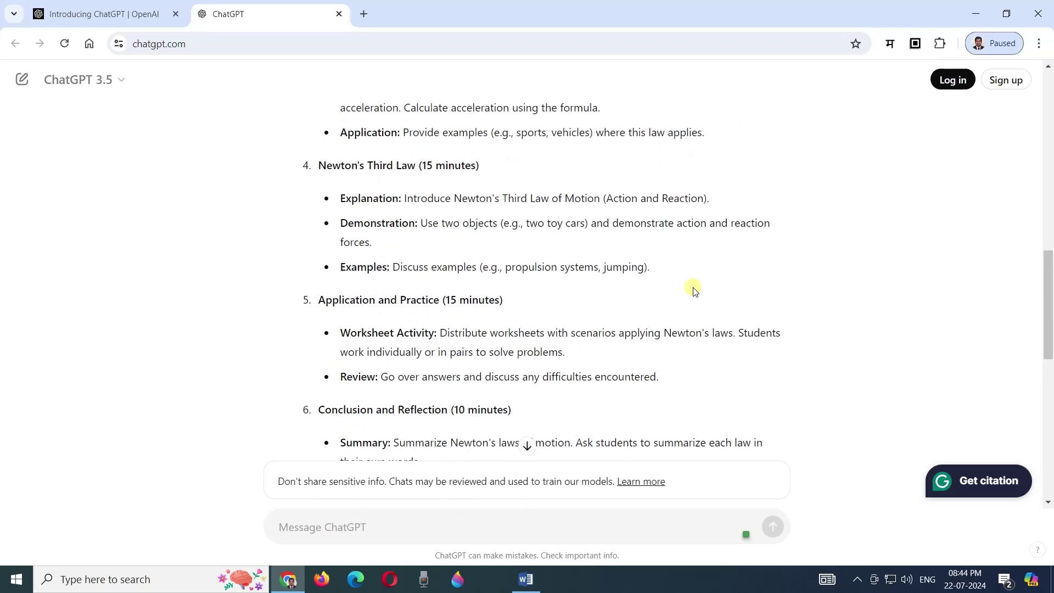
{"action": "scroll", "coordinate": [686, 291], "scroll_direction": "up", "scroll_amount": 1}
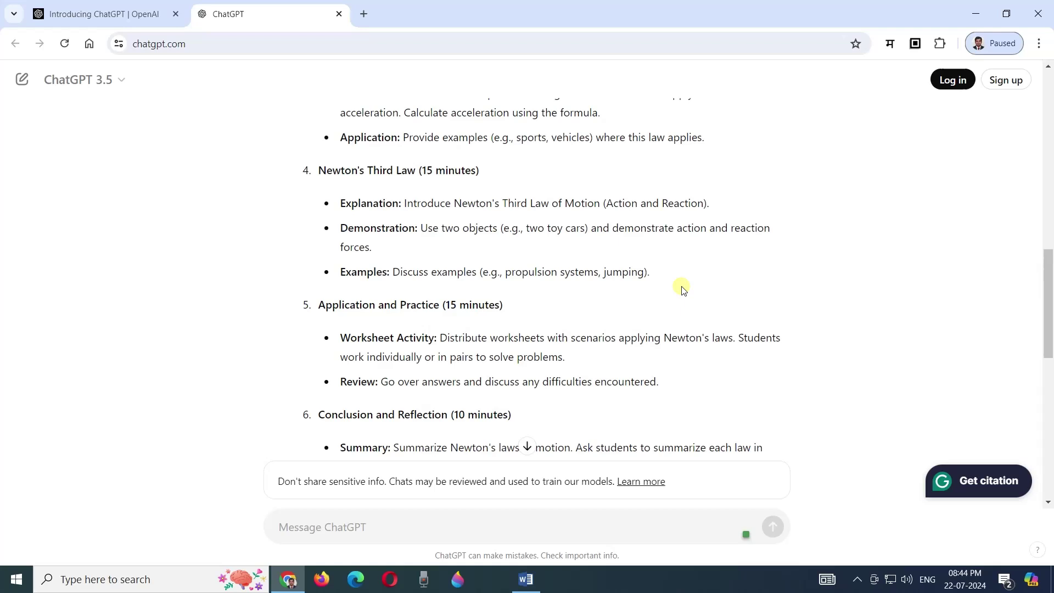
{"action": "scroll", "coordinate": [683, 288], "scroll_direction": "down", "scroll_amount": 4}
{"action": "scroll", "coordinate": [604, 373], "scroll_direction": "down", "scroll_amount": 4}
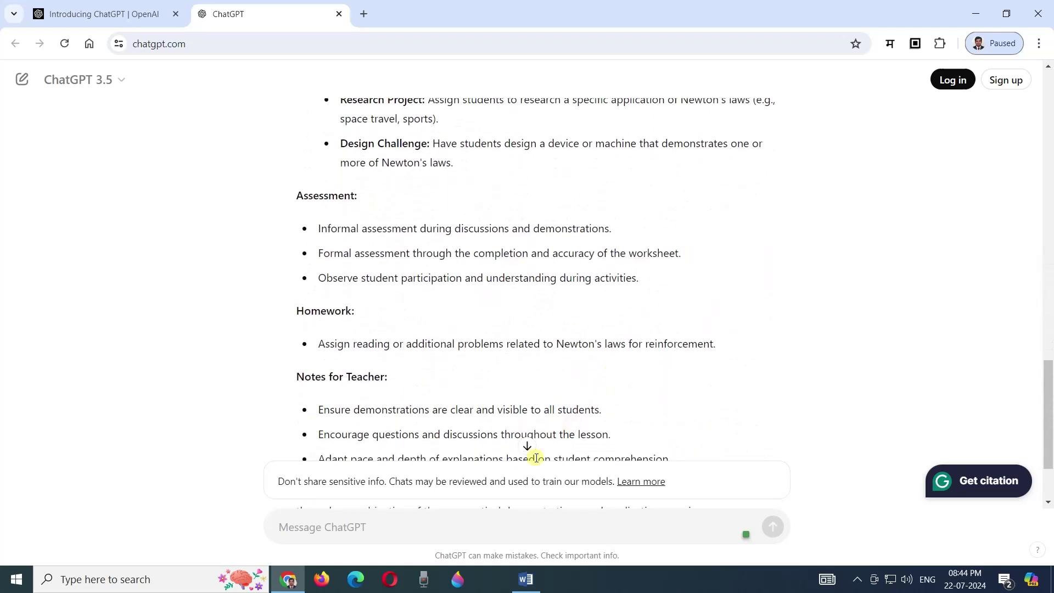
{"action": "scroll", "coordinate": [502, 408], "scroll_direction": "down", "scroll_amount": 1}
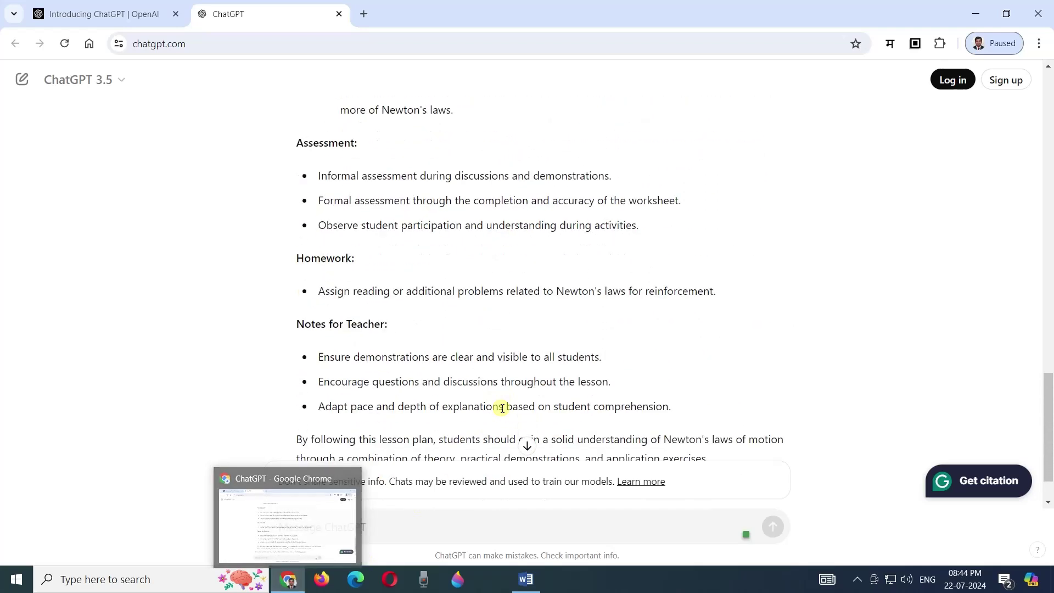
{"action": "scroll", "coordinate": [501, 407], "scroll_direction": "down", "scroll_amount": 1}
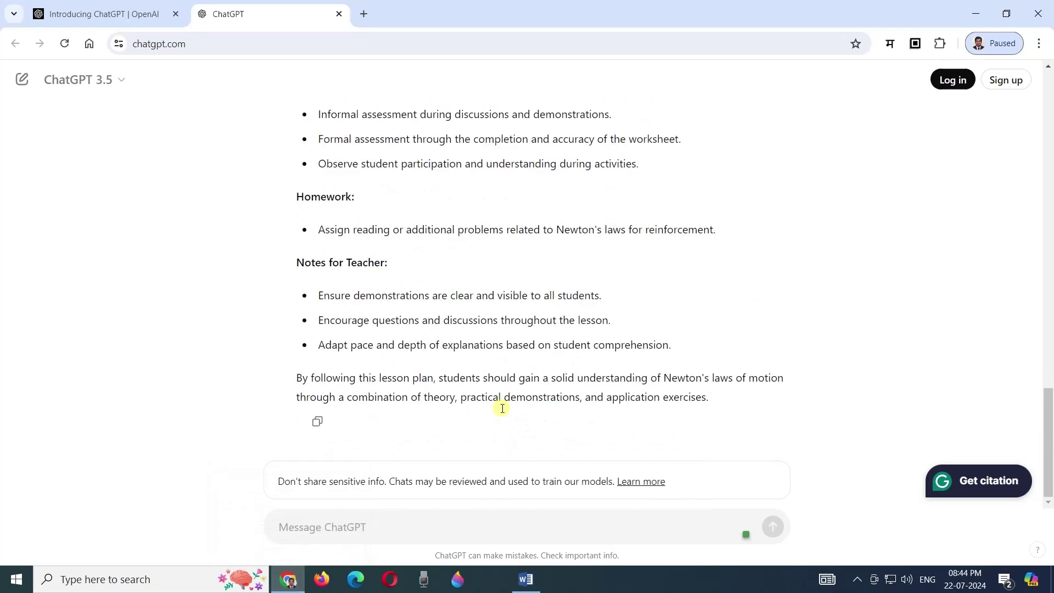
{"action": "left_click", "coordinate": [318, 423]}
Copy the fractions-teaching activities question from Word and return to ChatGPT.
{"action": "left_click", "coordinate": [532, 584]}
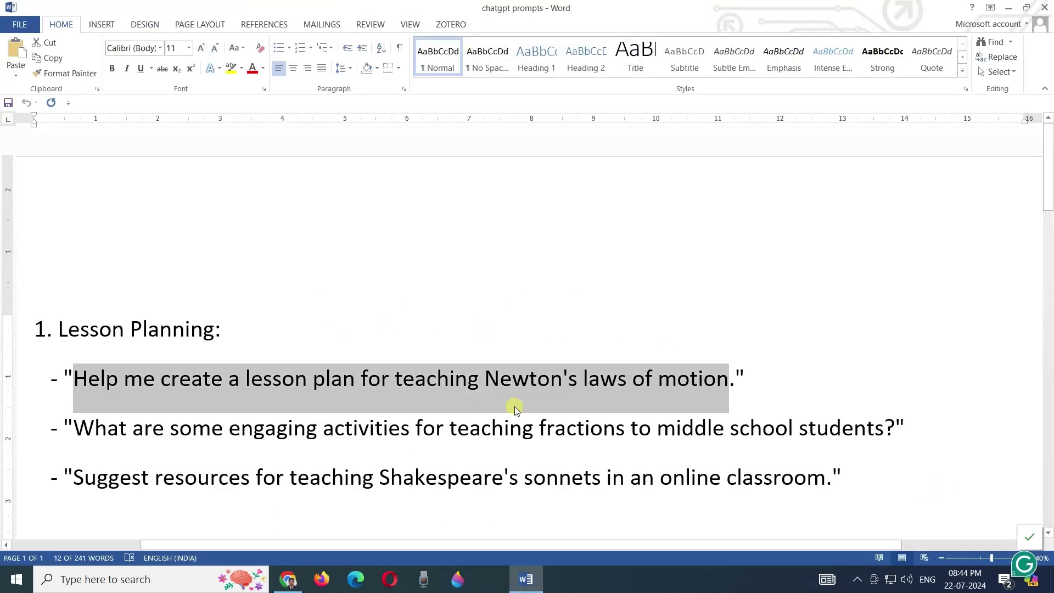
{"action": "left_click", "coordinate": [491, 432]}
{"action": "left_click_drag", "start_coordinate": [69, 427], "coordinate": [841, 440]}
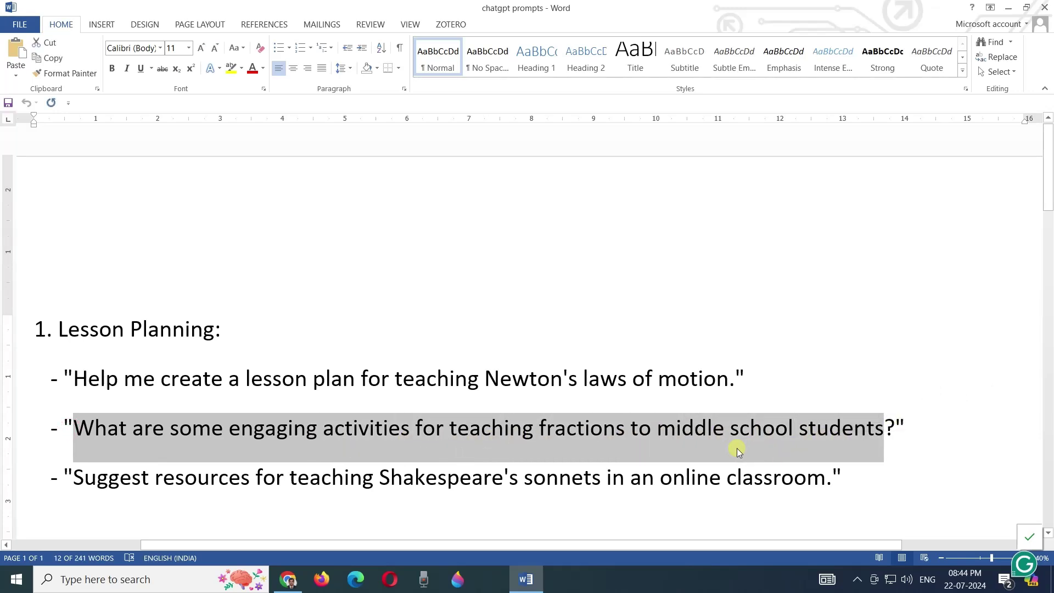
{"action": "left_click", "coordinate": [289, 581]}
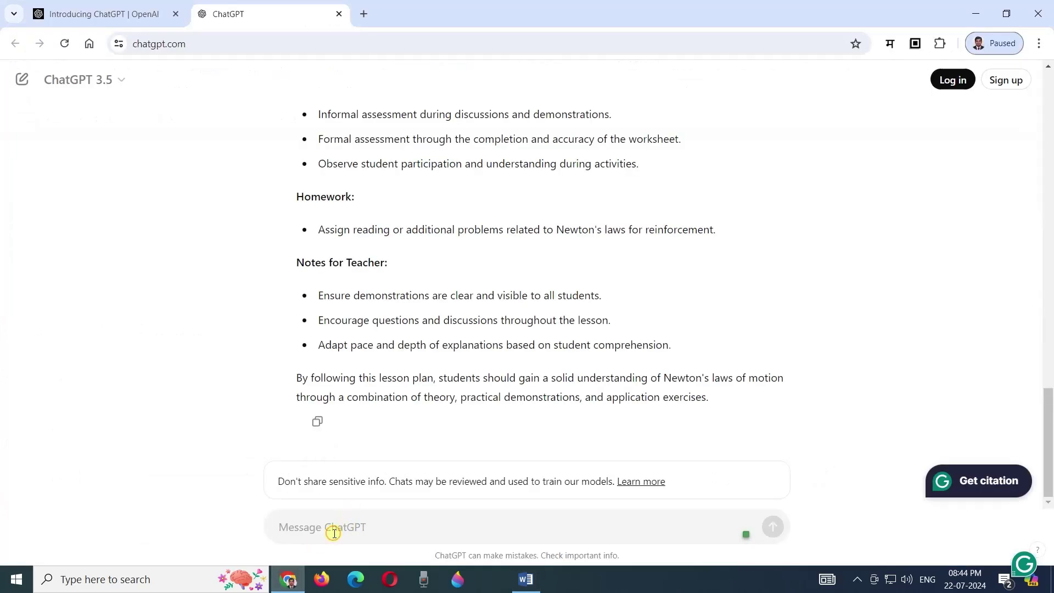
Paste and send the fraction activities question, then review the ten suggested activities.
{"action": "left_click", "coordinate": [333, 533]}
{"action": "key", "text": "ctrl+v"}
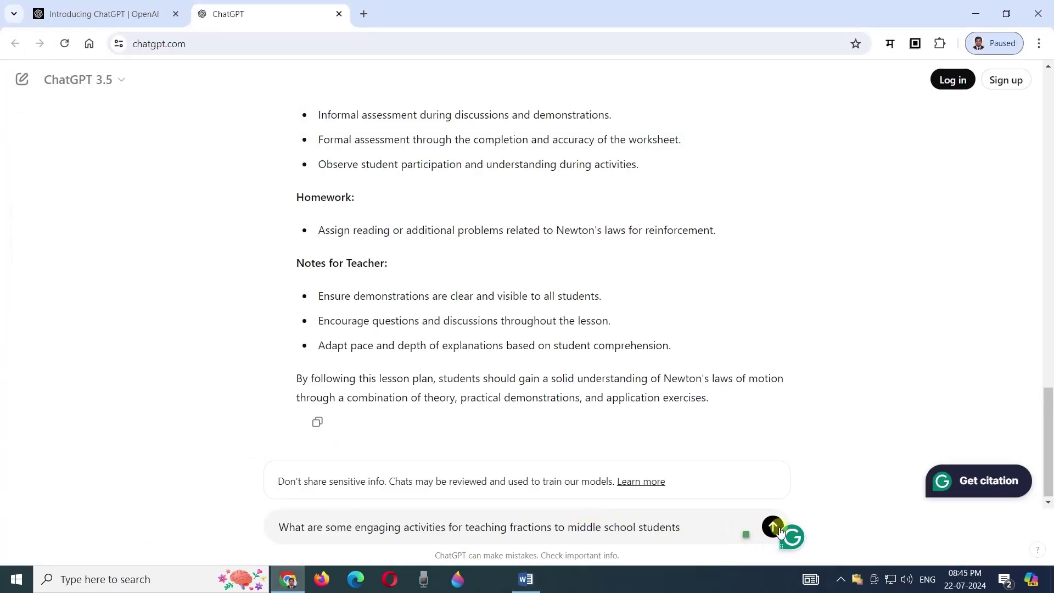
{"action": "left_click", "coordinate": [775, 528]}
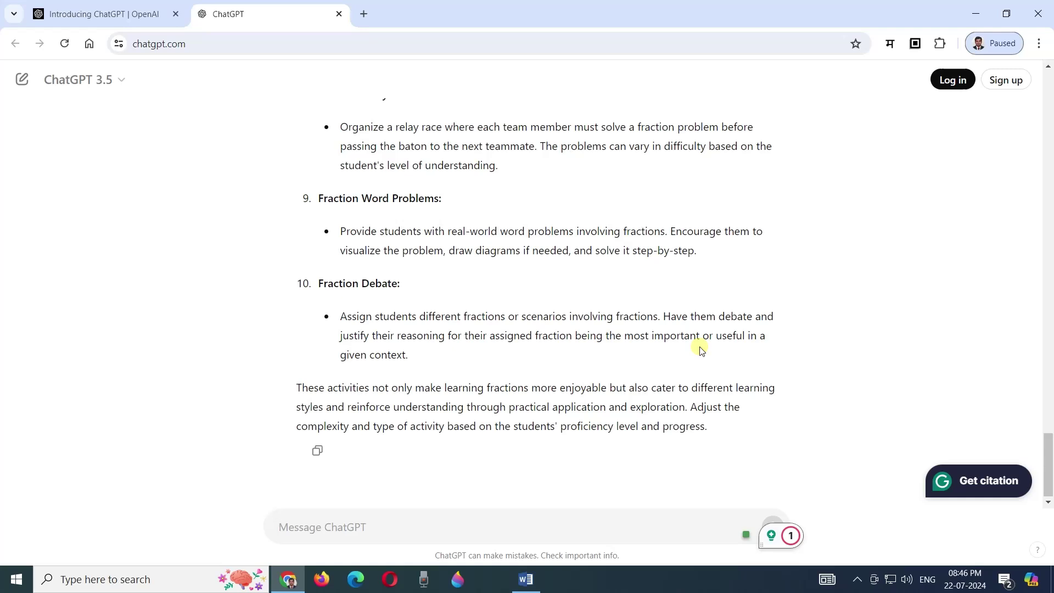
{"action": "scroll", "coordinate": [686, 344], "scroll_direction": "up", "scroll_amount": 10}
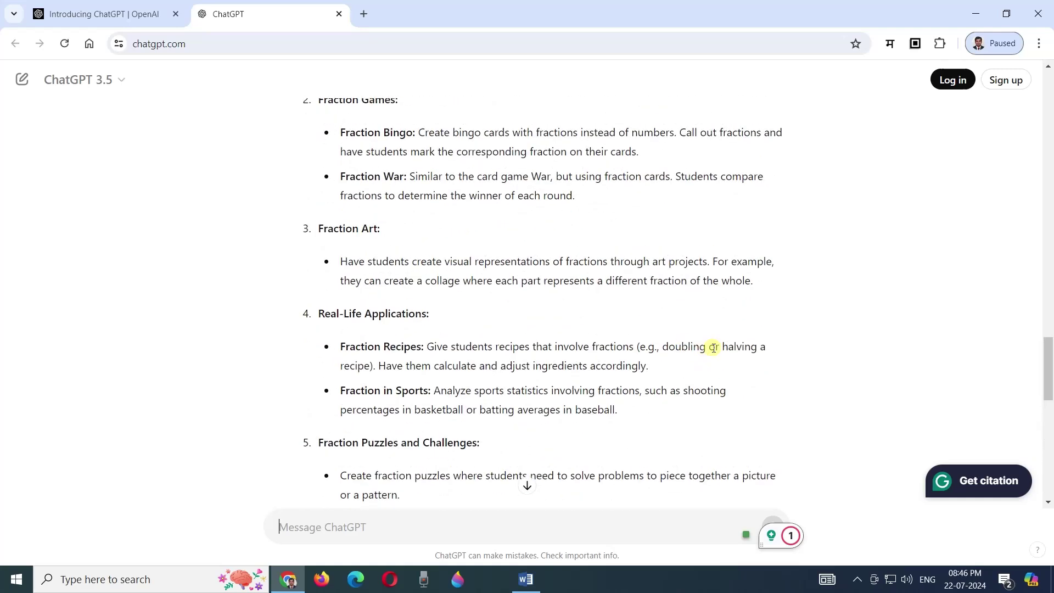